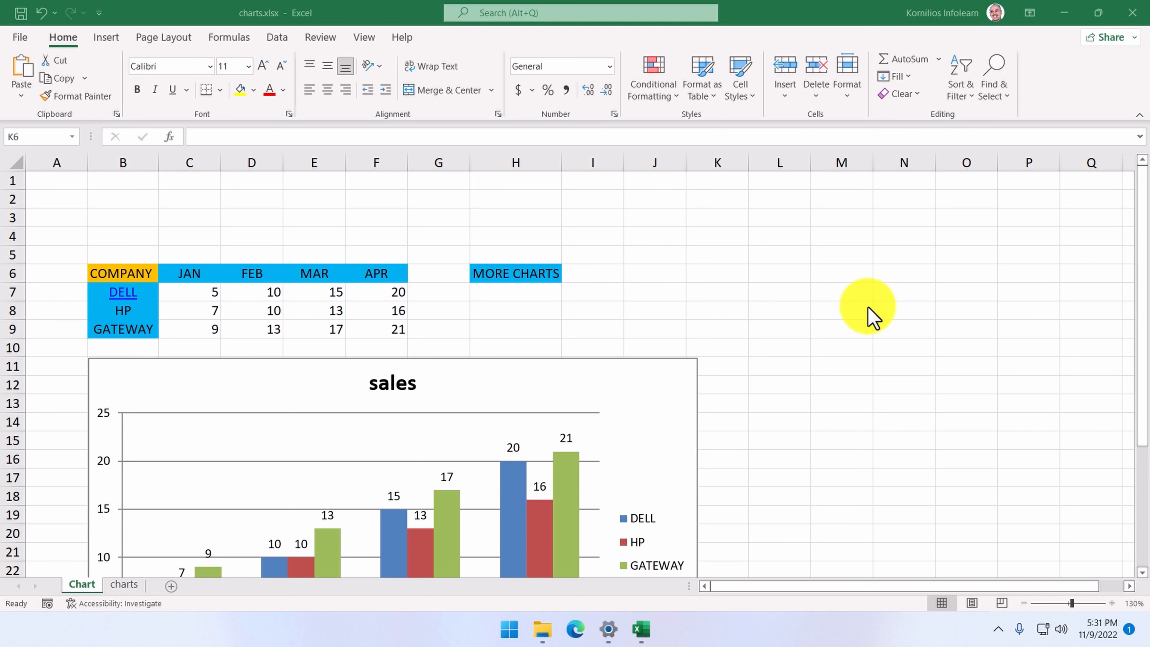
# Select the DELL cell, follow its link to the Dell website, and reselect it.
pyautogui.click(151, 294)
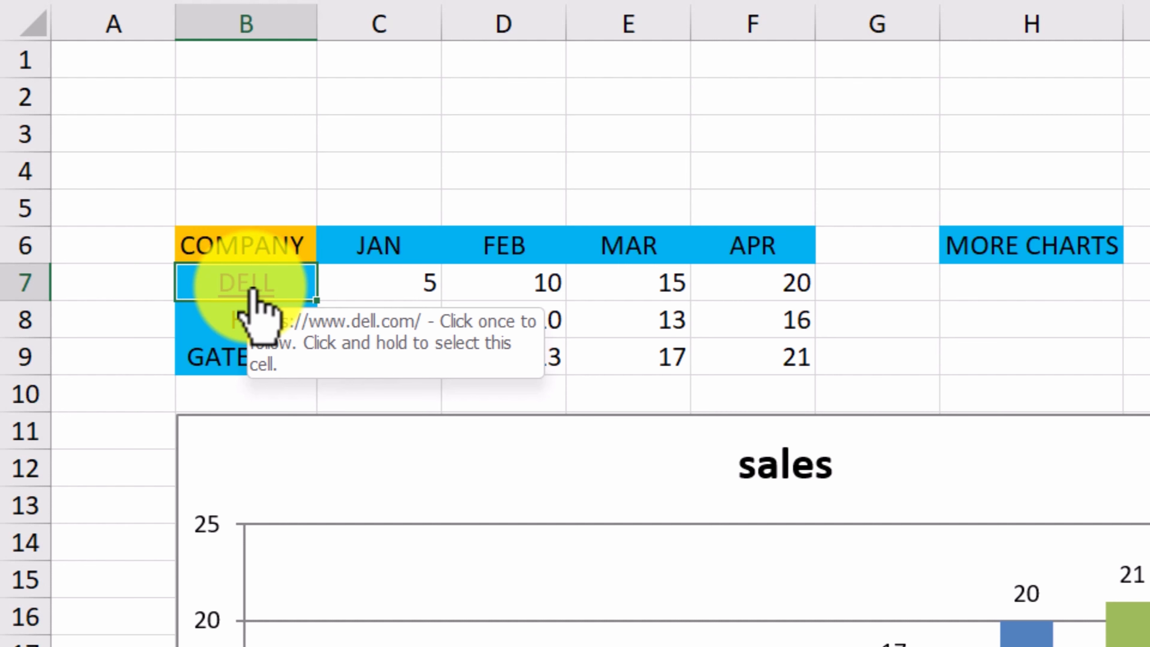
pyautogui.click(251, 290)
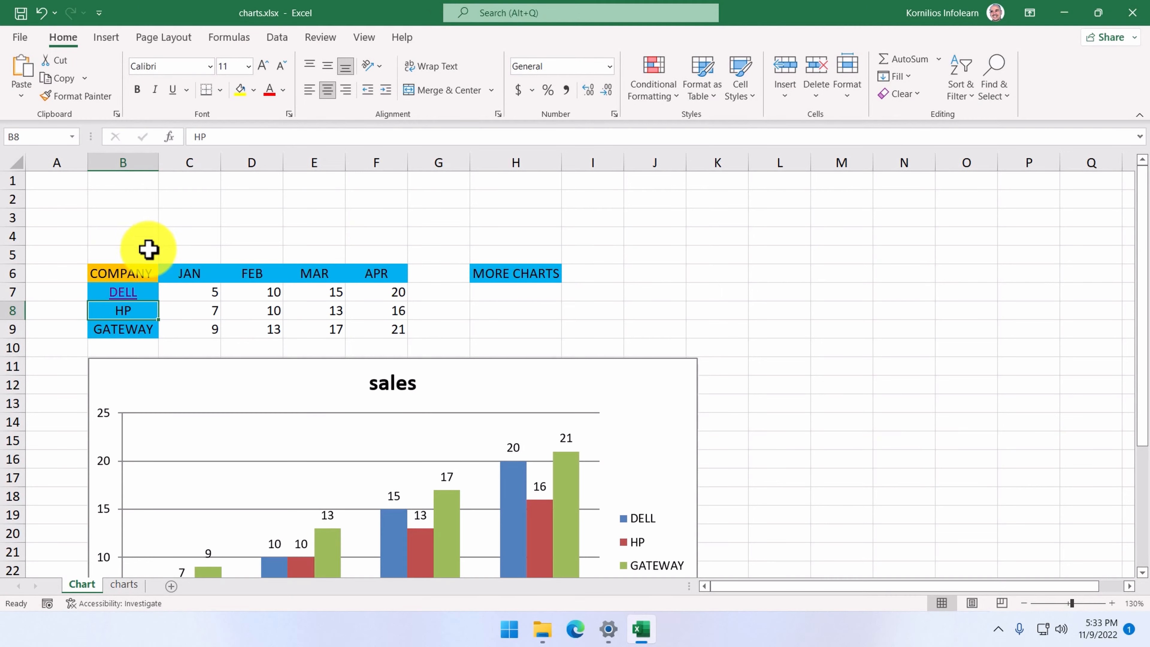
pyautogui.click(148, 291)
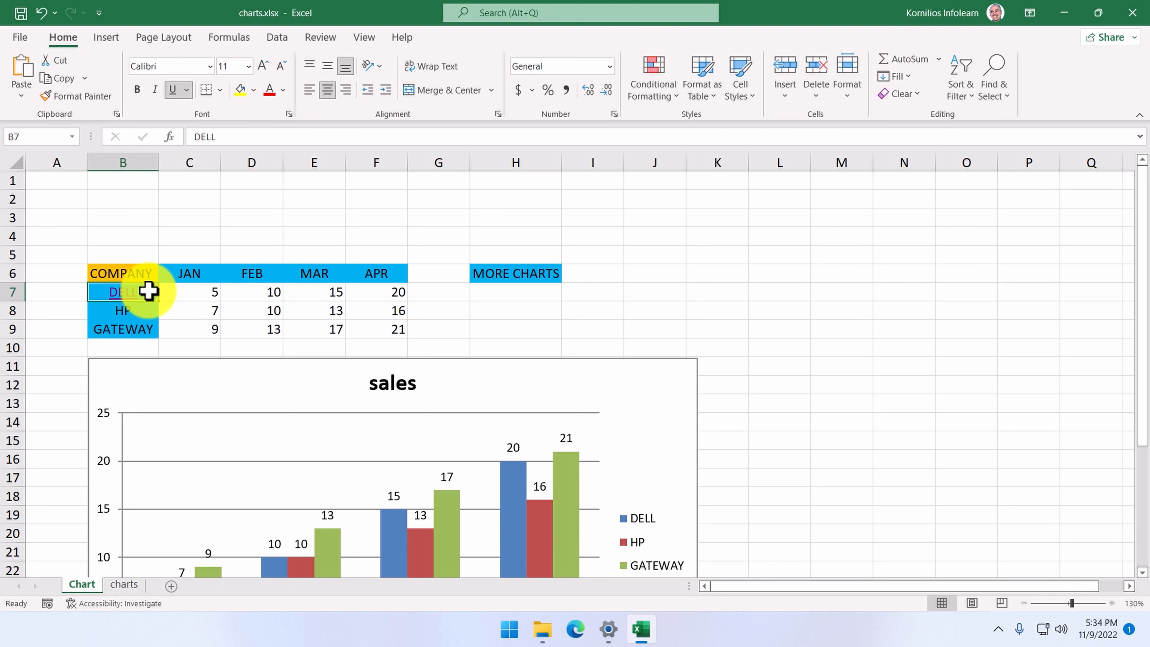
pyautogui.click(136, 311)
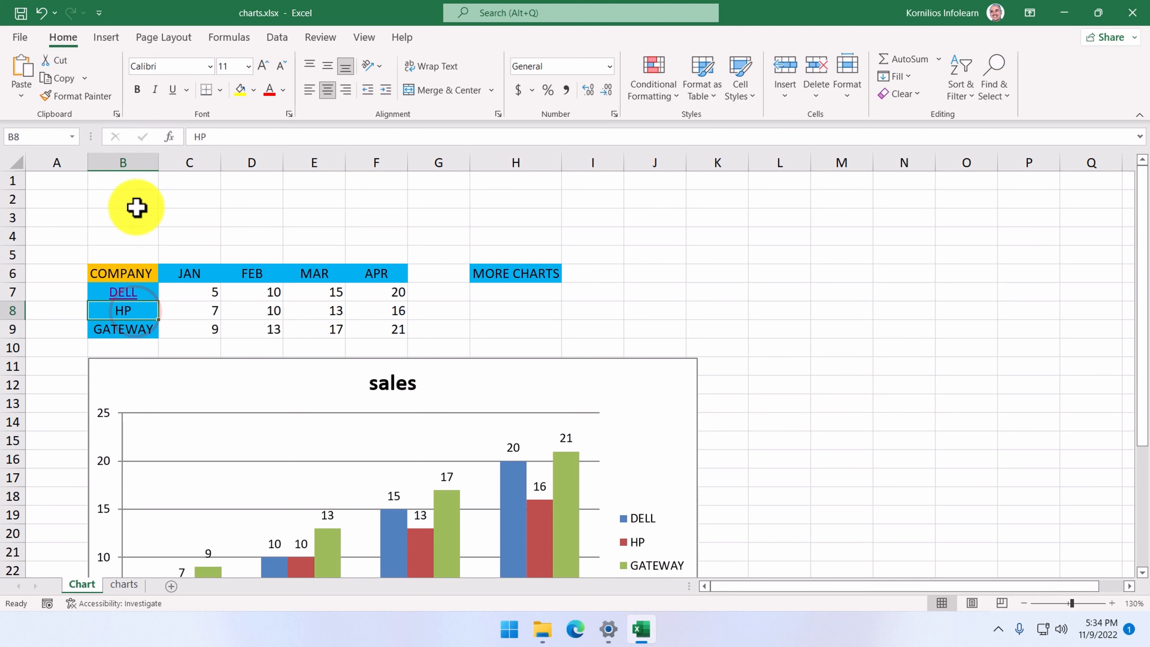
pyautogui.click(109, 39)
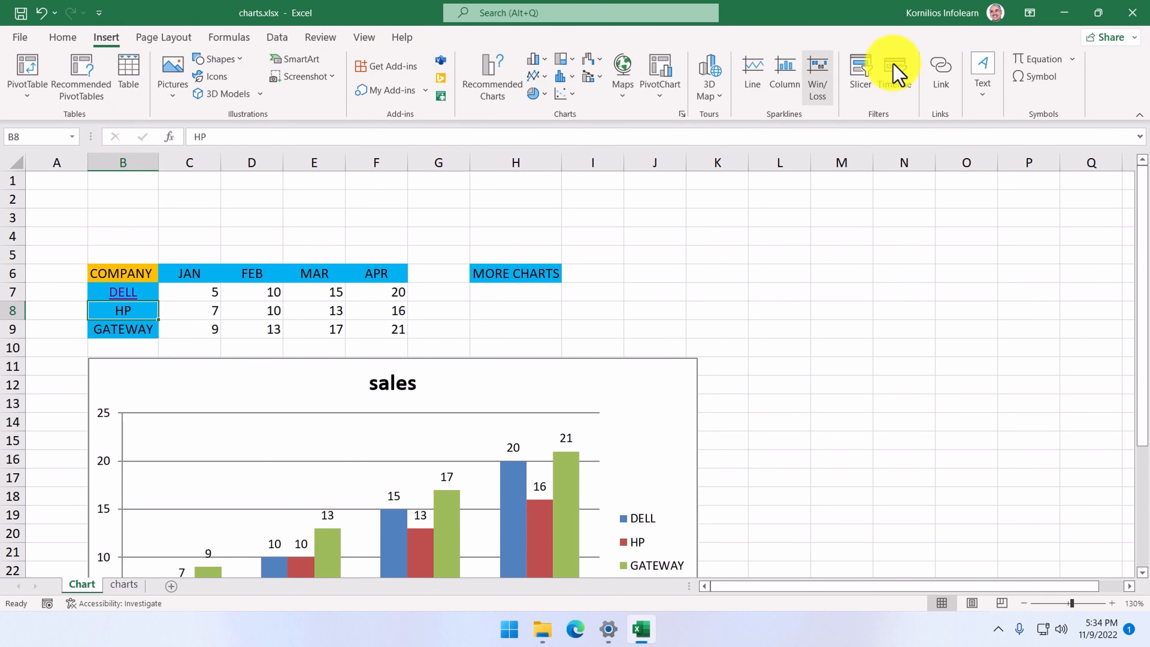
pyautogui.click(942, 69)
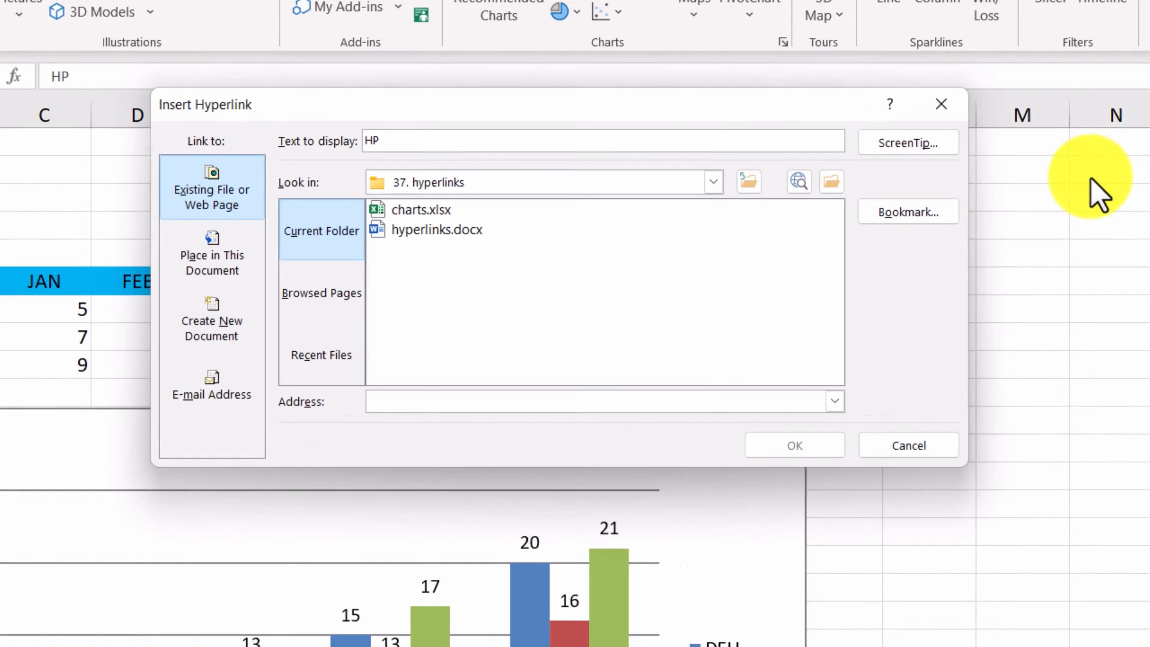
pyautogui.click(228, 168)
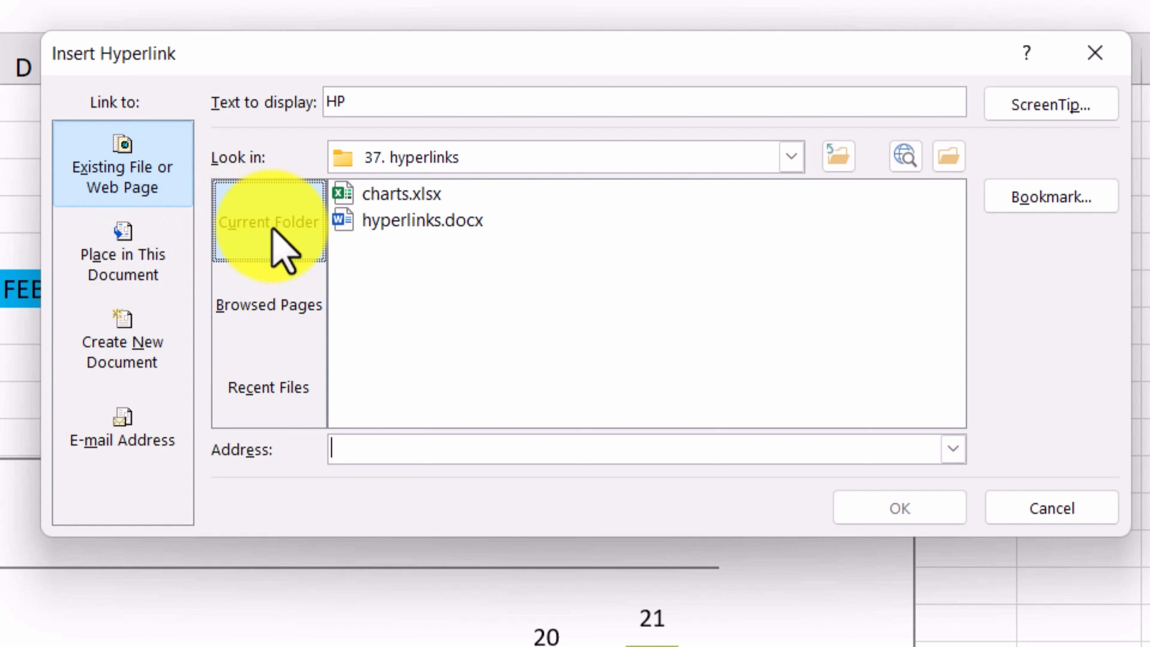
pyautogui.click(285, 318)
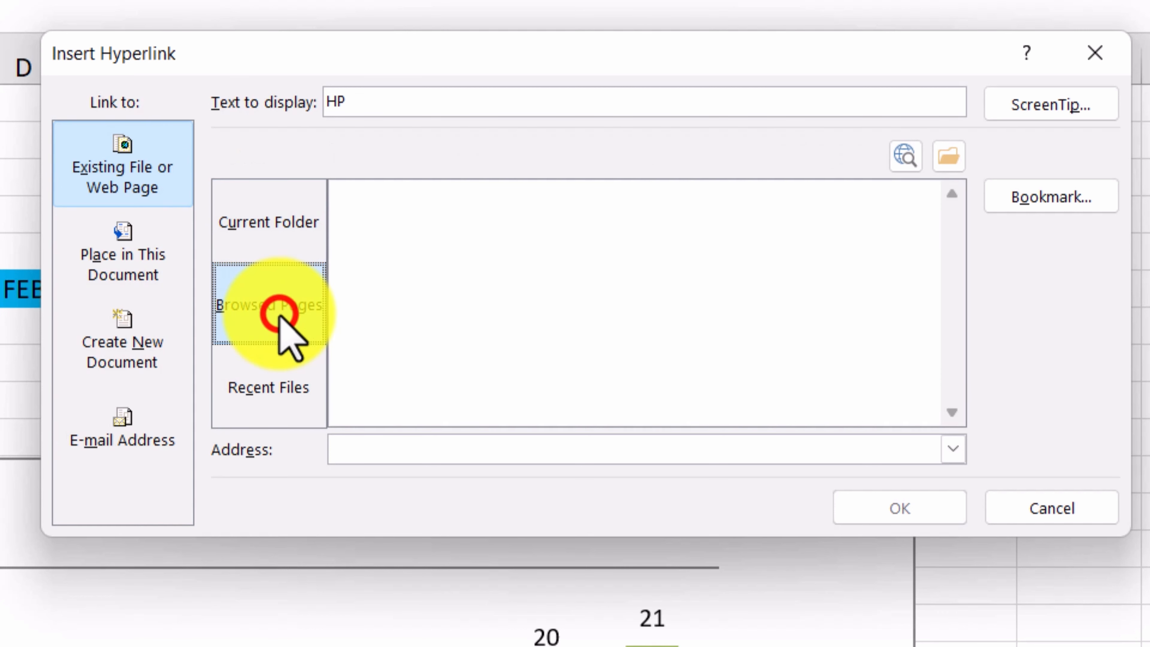
pyautogui.click(269, 387)
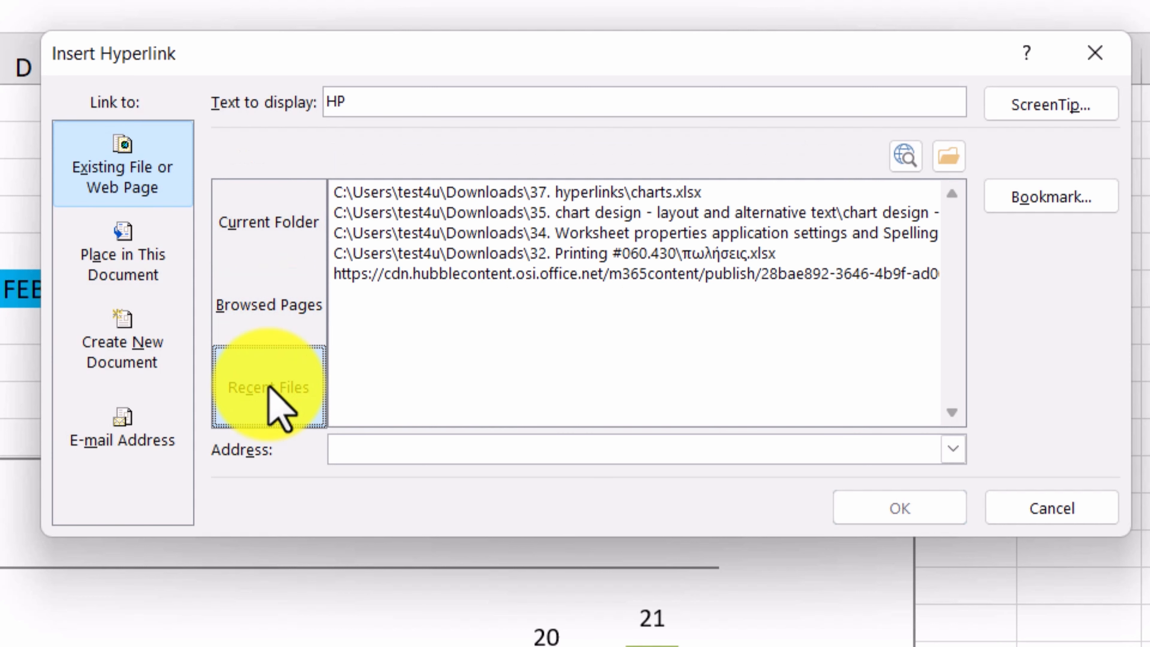
pyautogui.click(382, 444)
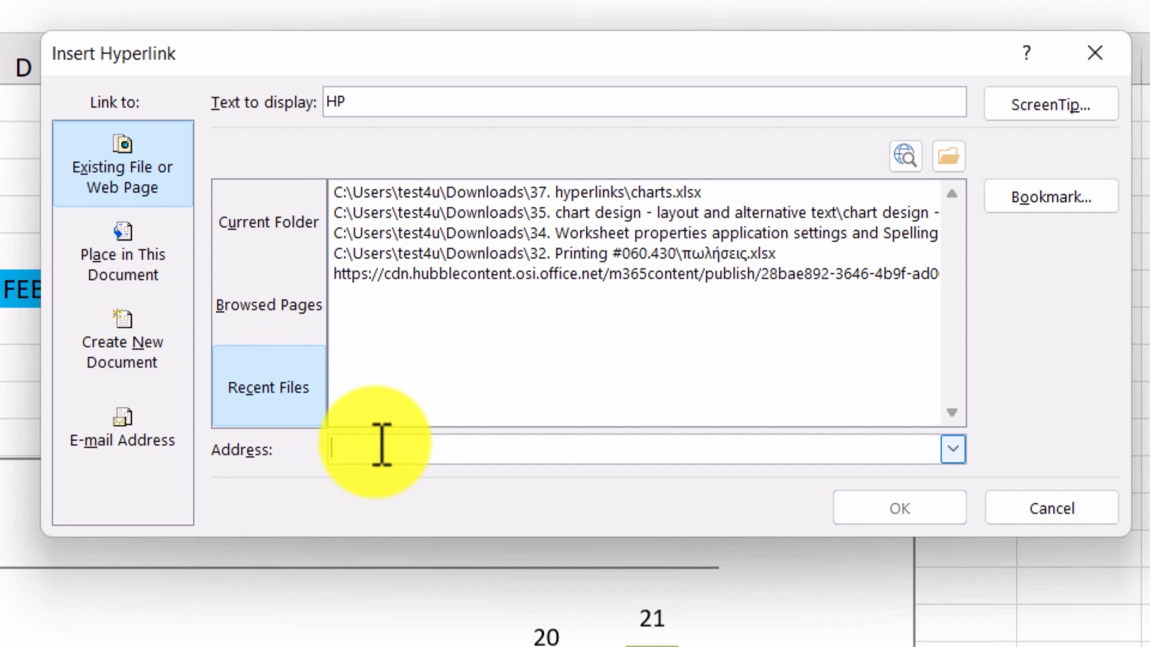
pyautogui.write('http://www.')
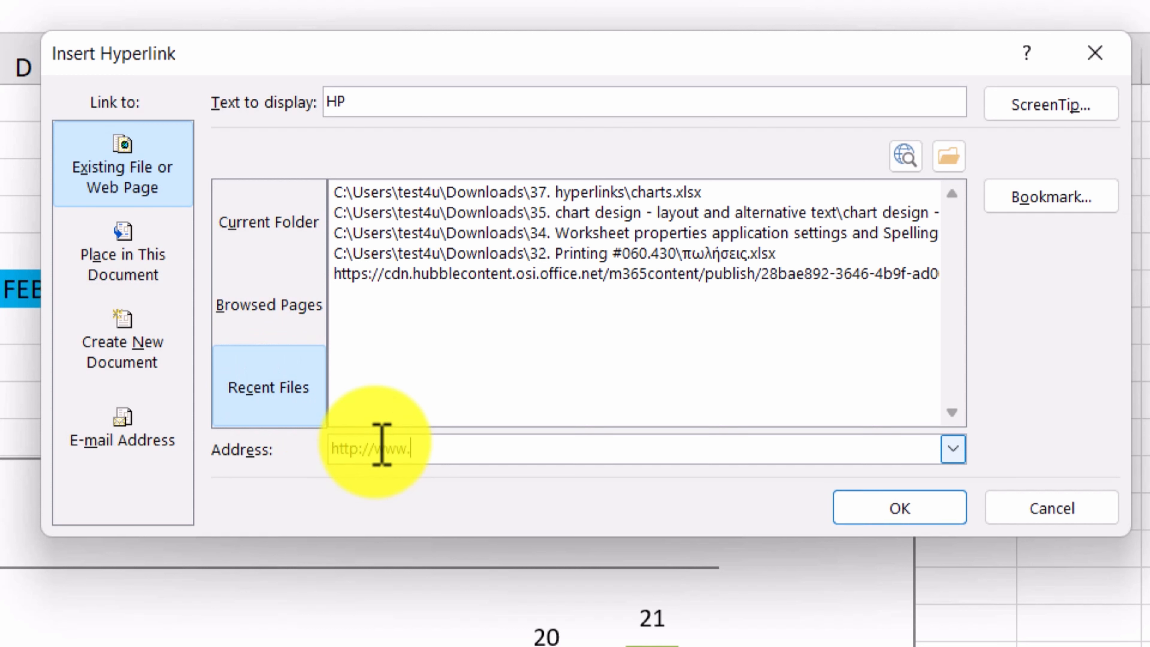
pyautogui.write('hp.com')
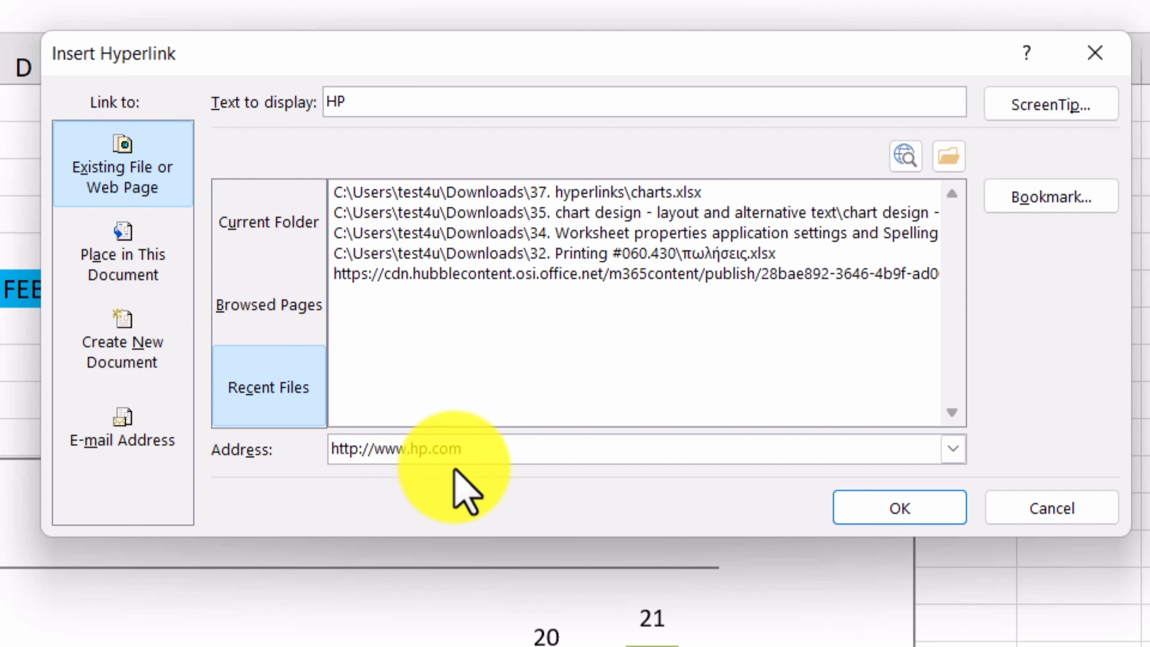
# Give the HP link the ScreenTip 'HP's main site' and create it.
pyautogui.click(1043, 105)
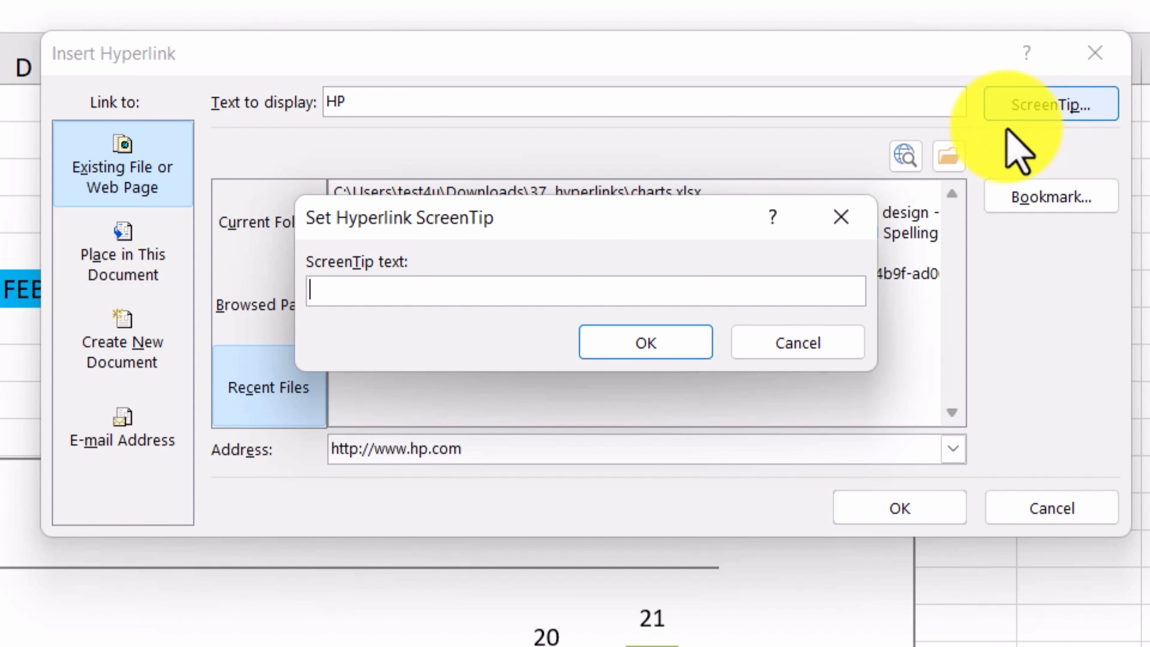
pyautogui.click(693, 293)
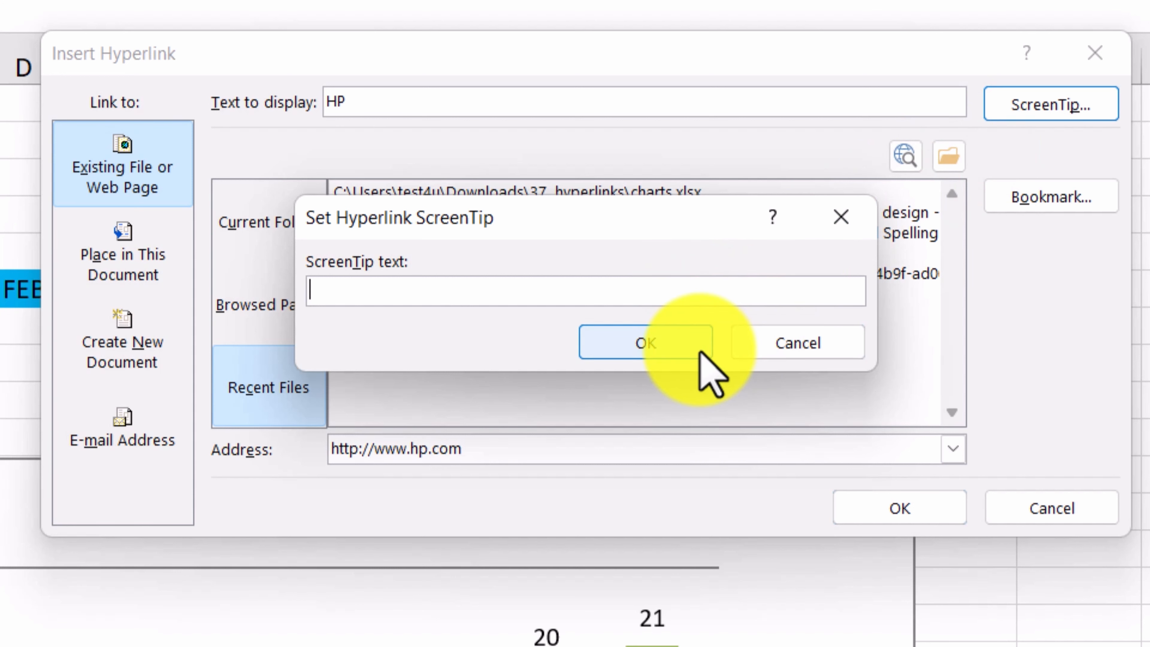
pyautogui.write("HP's main site")
pyautogui.click(656, 344)
pyautogui.click(888, 512)
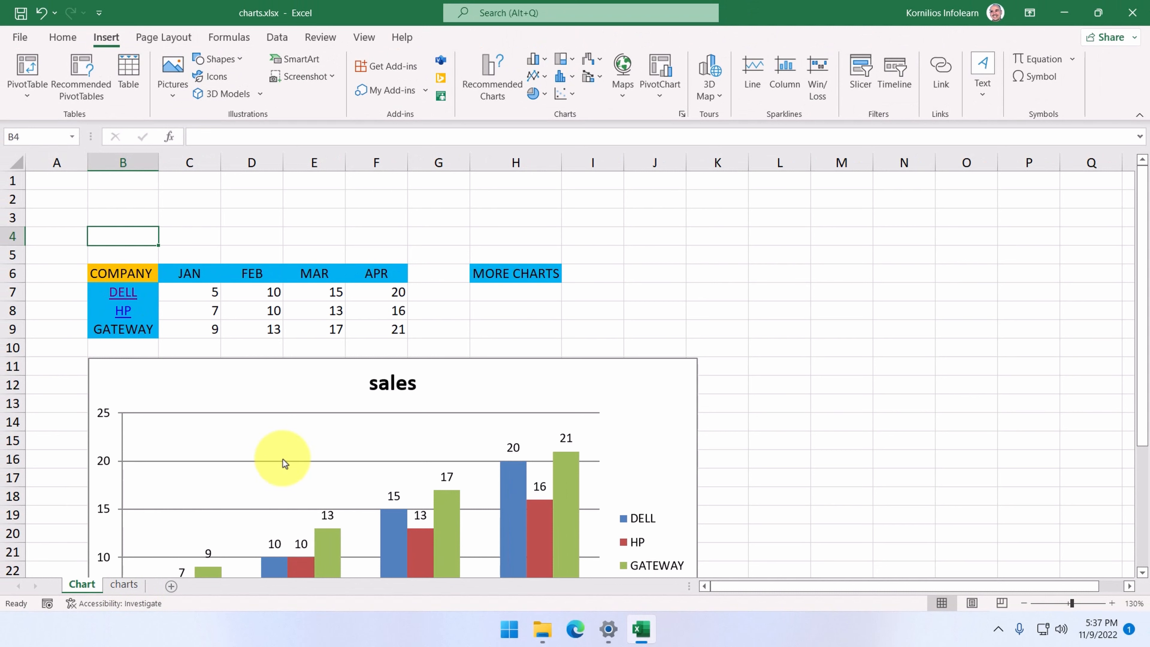
pyautogui.click(504, 279)
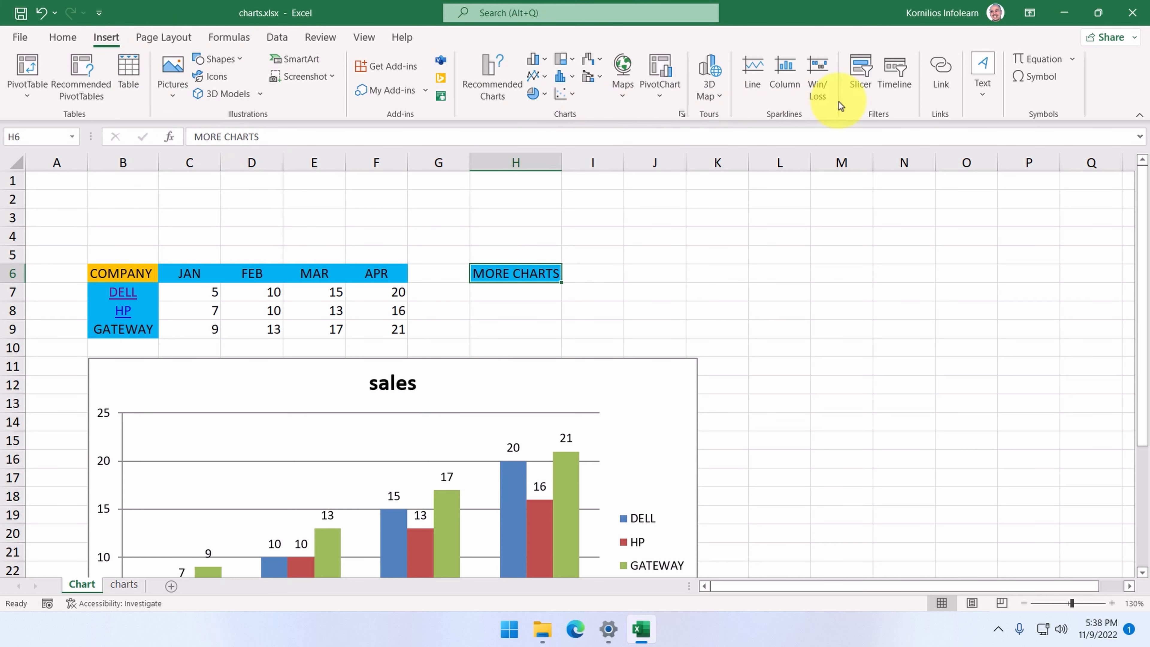
# Link MORE CHARTS to the charts sheet in this workbook, then follow the link there.
pyautogui.click(938, 67)
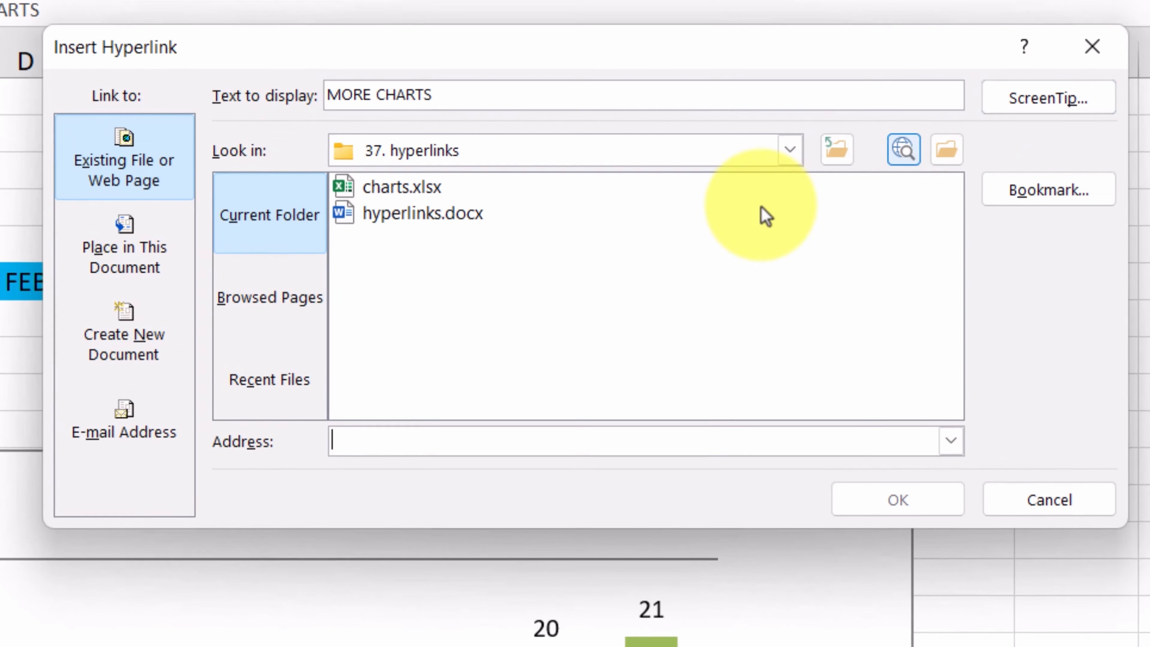
pyautogui.click(126, 262)
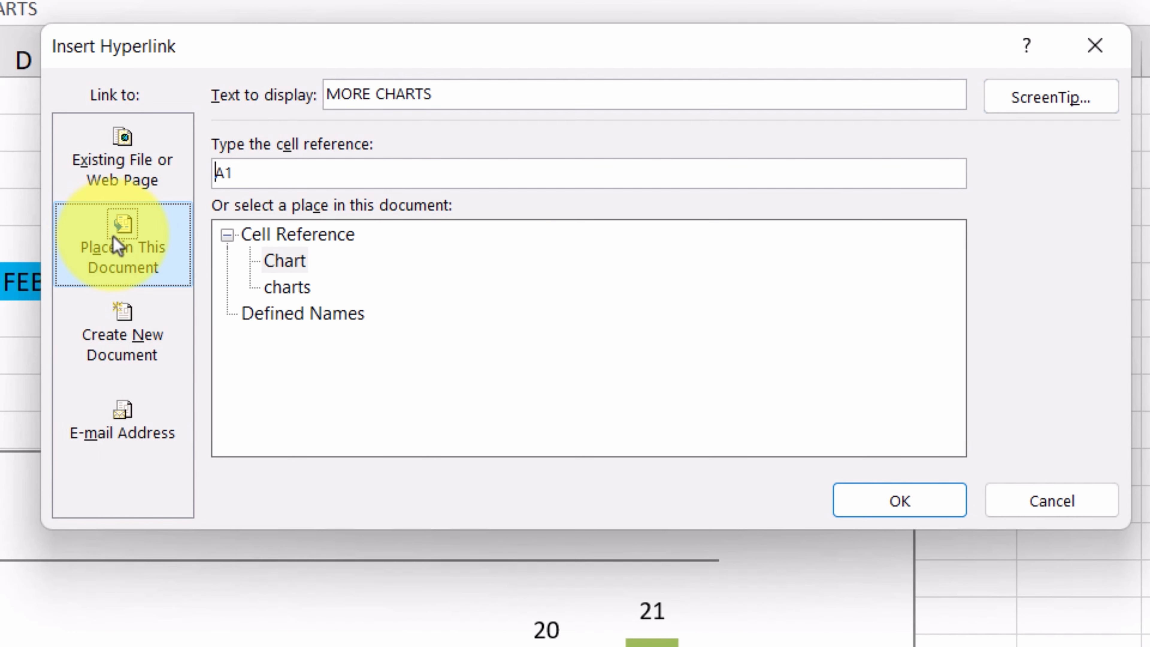
pyautogui.click(274, 290)
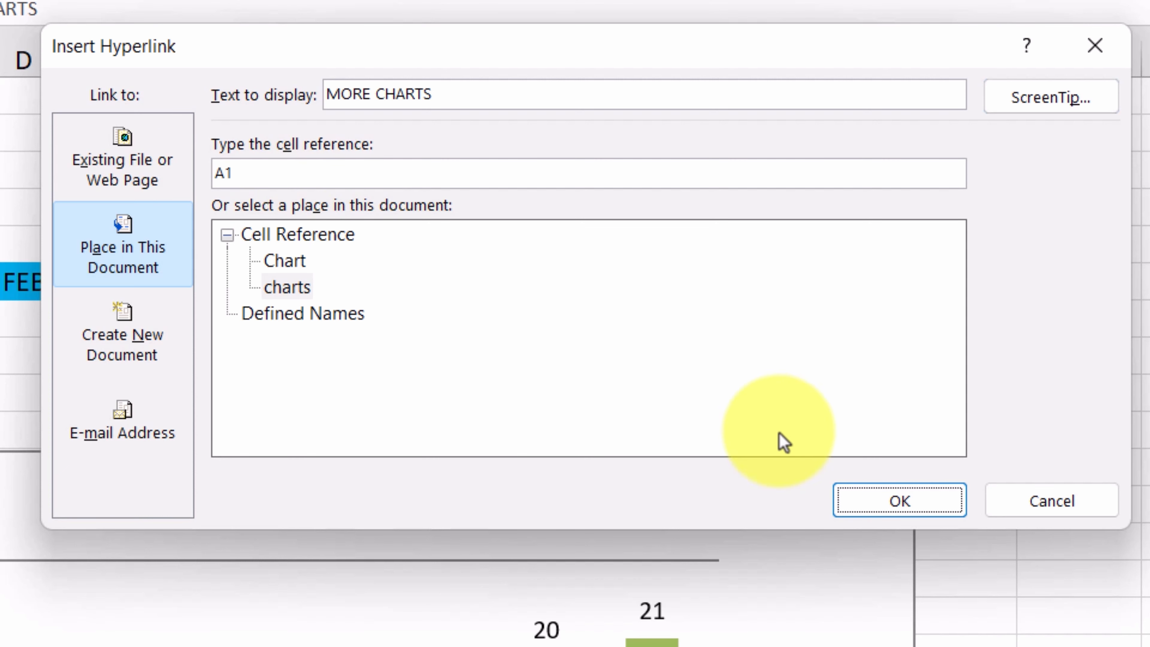
pyautogui.click(862, 497)
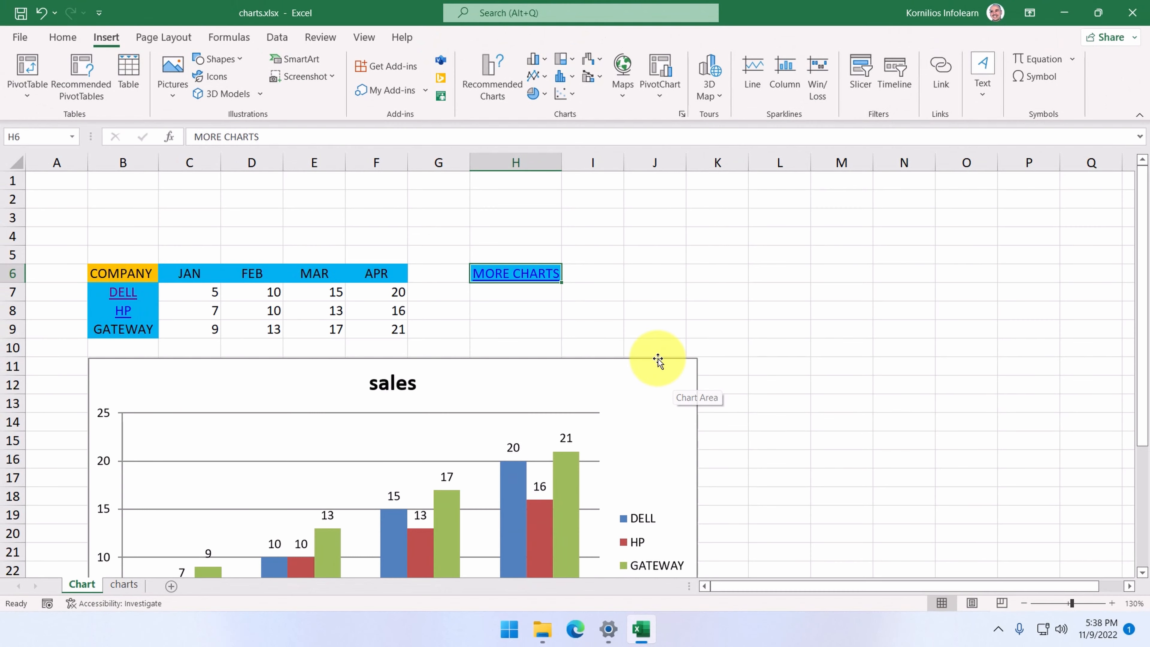
pyautogui.click(527, 275)
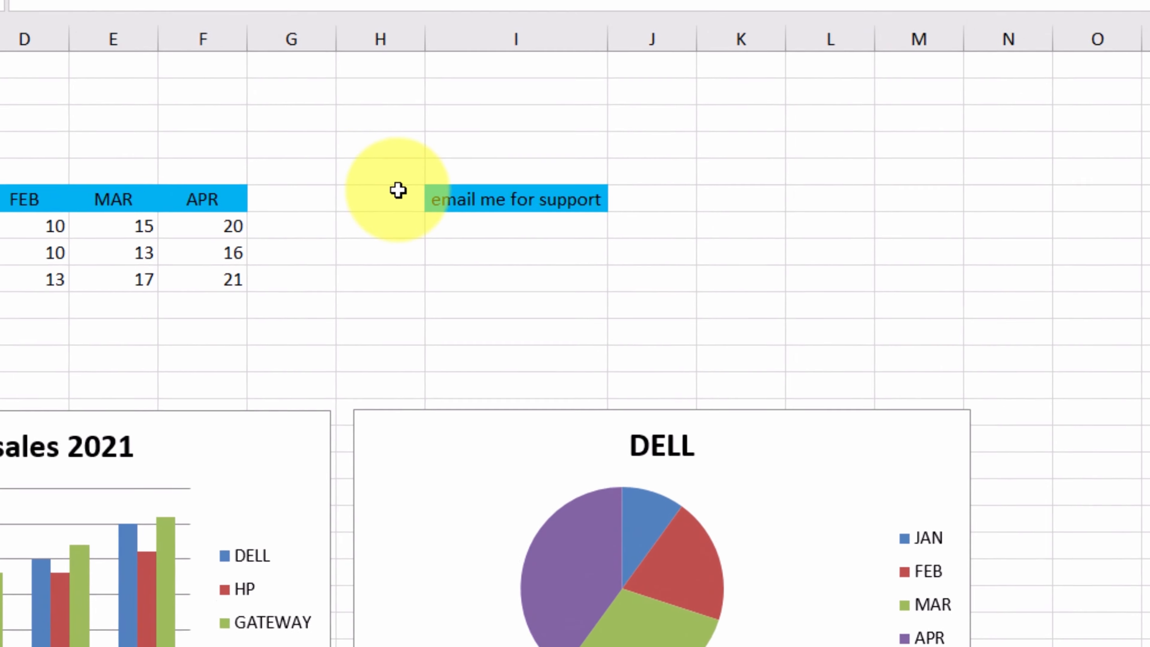
# Select cell I6 'email me for support' and open its Insert Hyperlink dialog.
pyautogui.click(445, 248)
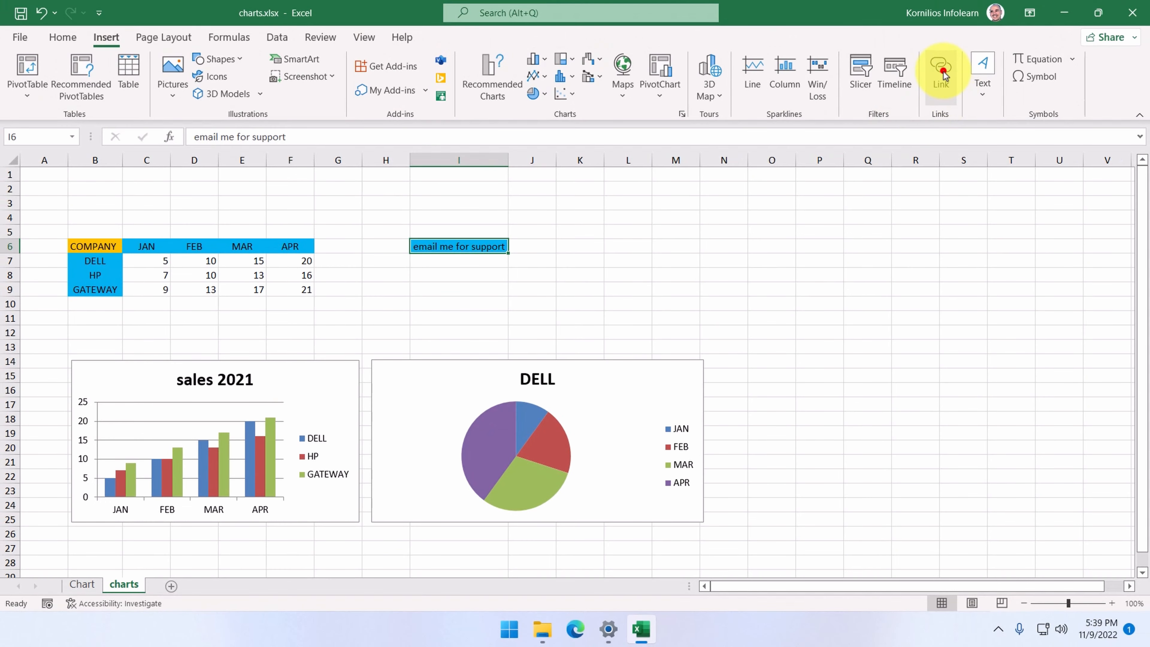
pyautogui.click(941, 72)
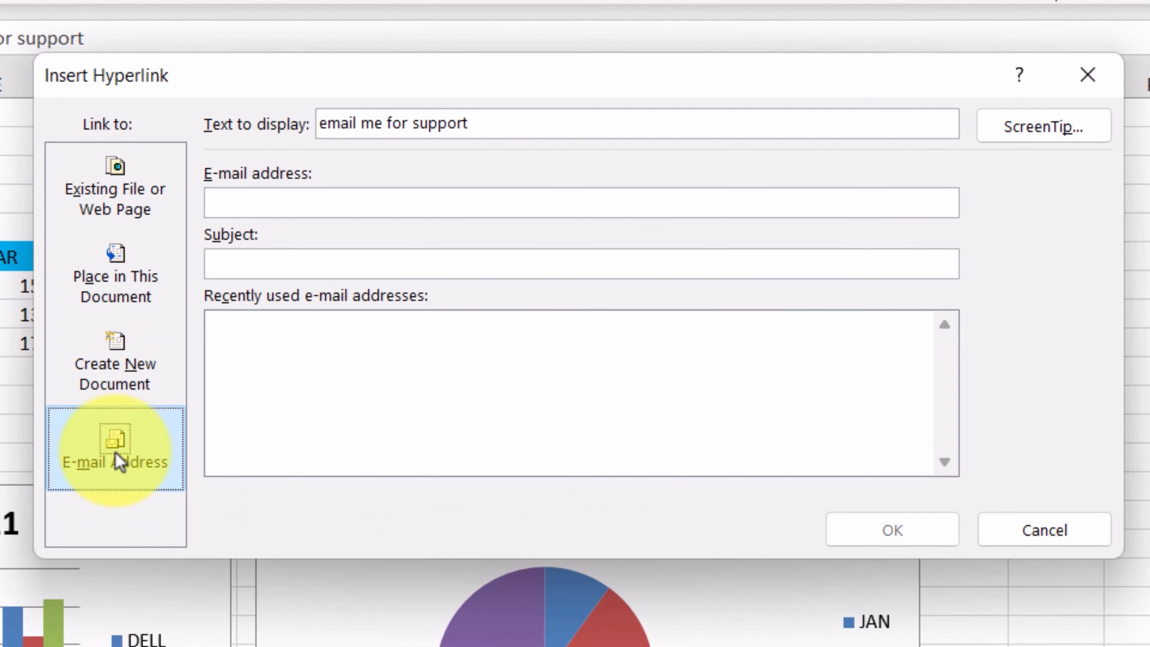
# Enter the support e-mail address with subject 'Support request for the workbook with the 3 charts'.
pyautogui.click(362, 200)
pyautogui.press('Left')
pyautogui.press('Left')
pyautogui.press('Left')
pyautogui.press('Left')
pyautogui.press('Left')
pyautogui.write('@')
pyautogui.press('End')
pyautogui.click(292, 265)
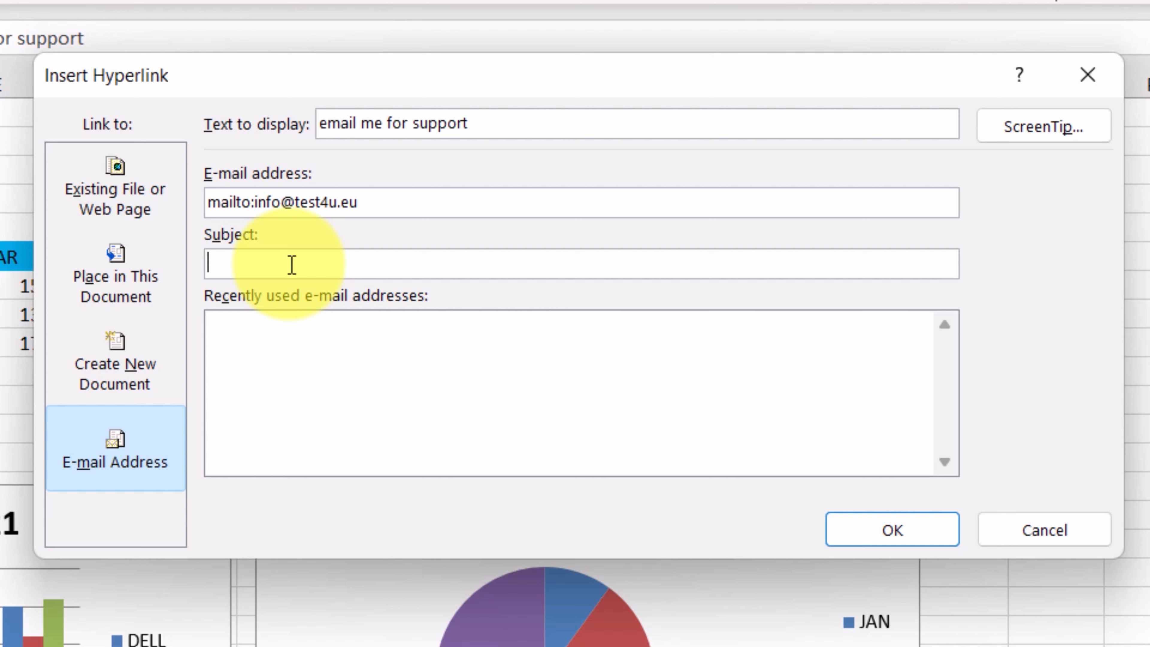
pyautogui.write('Support request for the workbook with the 3 charts')
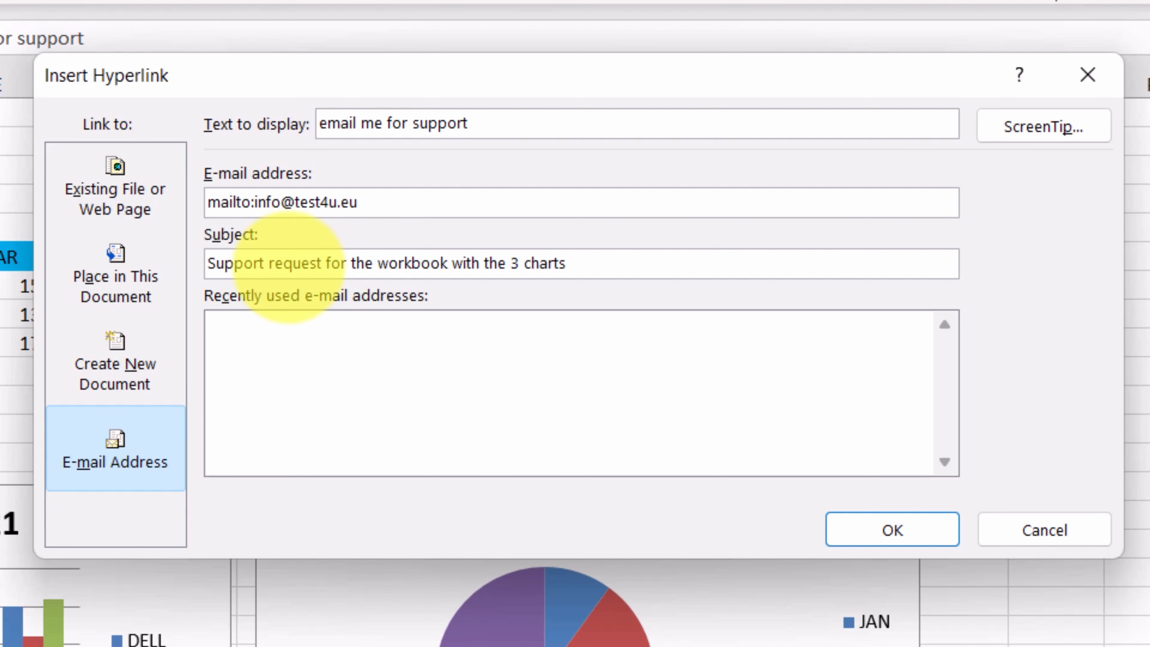
pyautogui.click(875, 528)
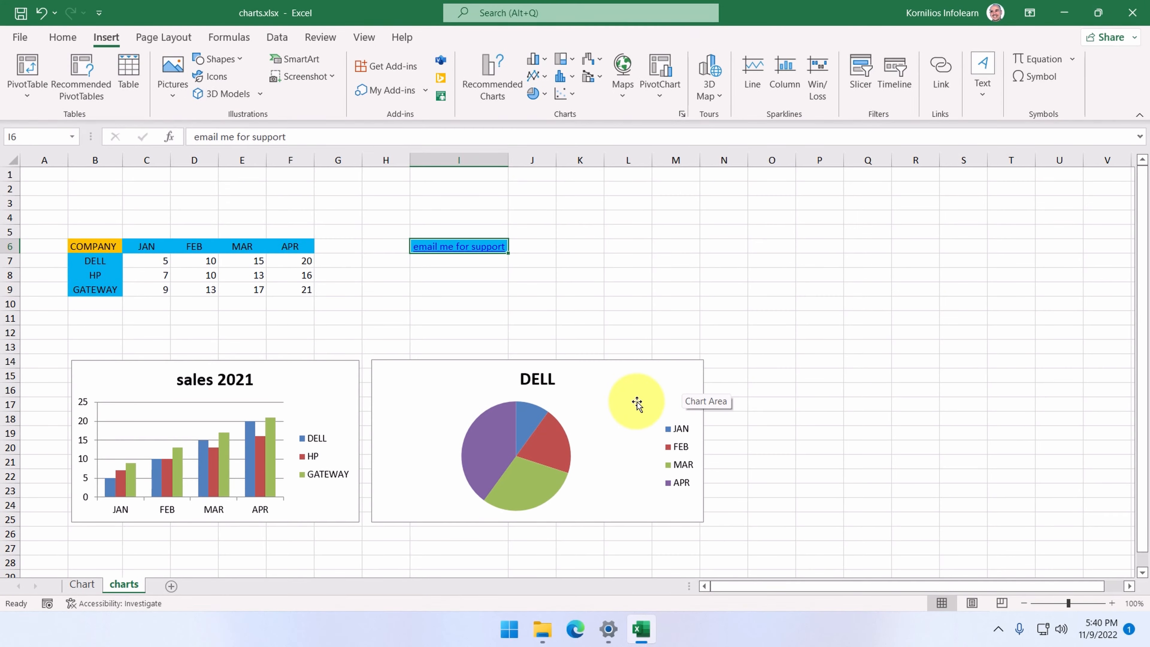
pyautogui.click(480, 249)
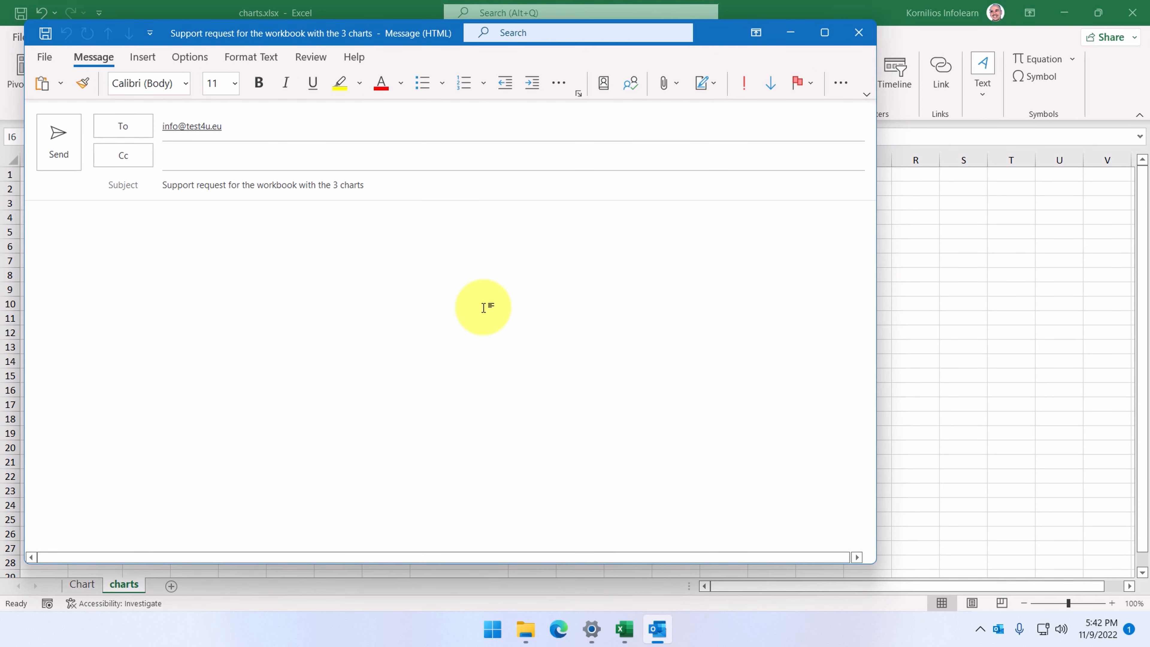
pyautogui.click(858, 32)
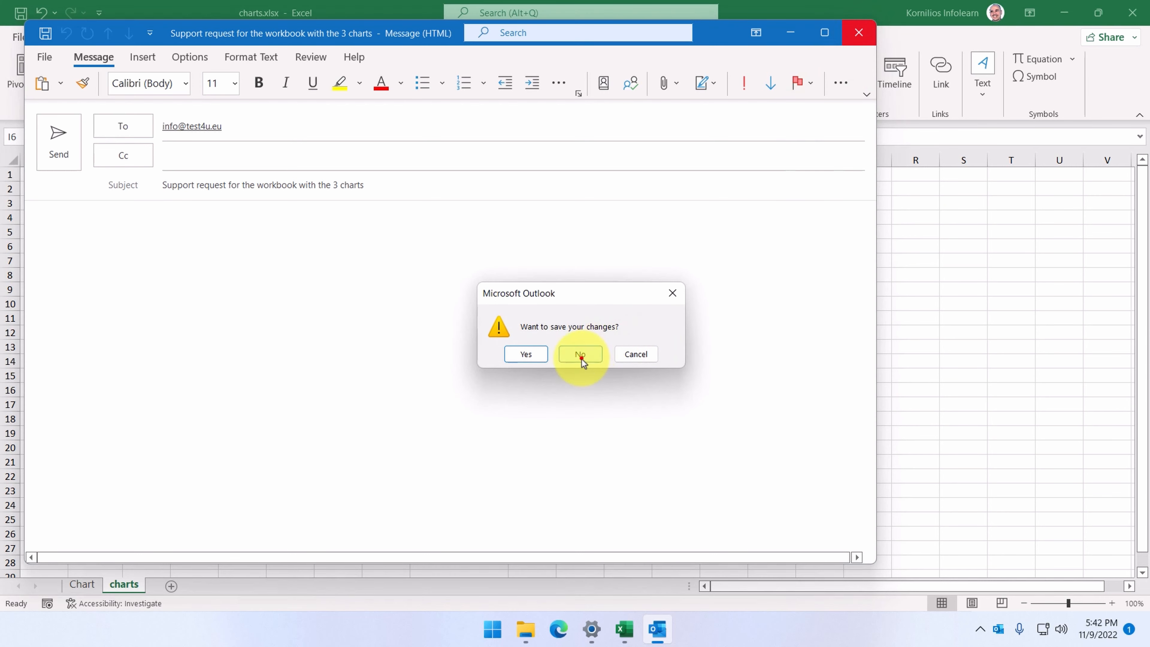
pyautogui.click(579, 355)
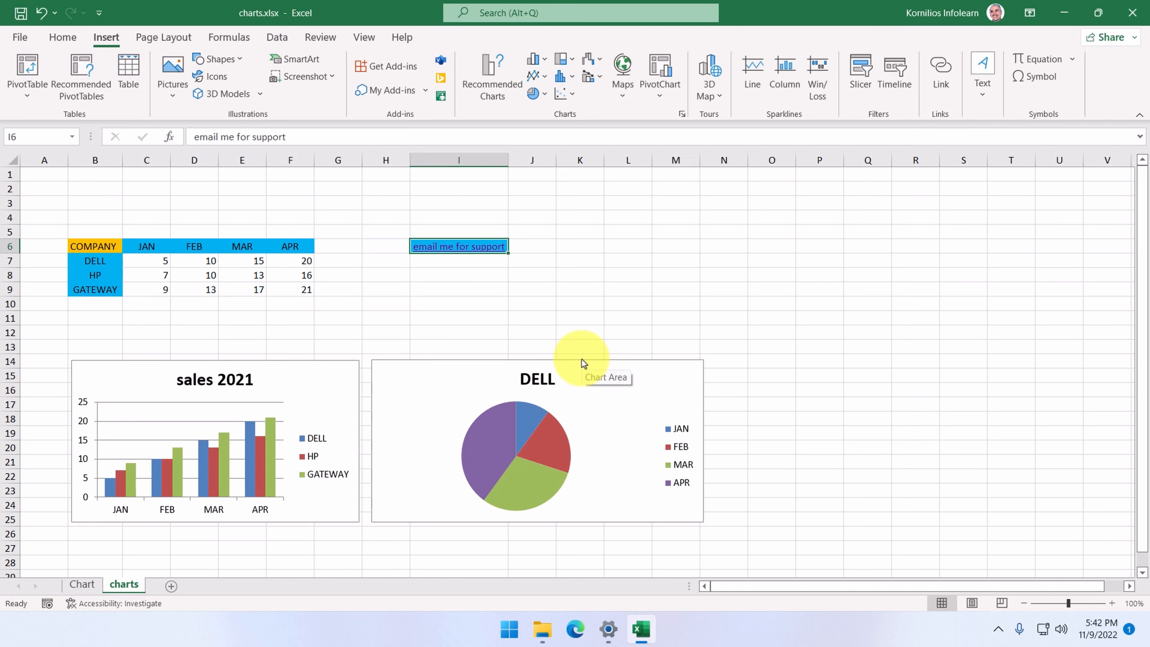